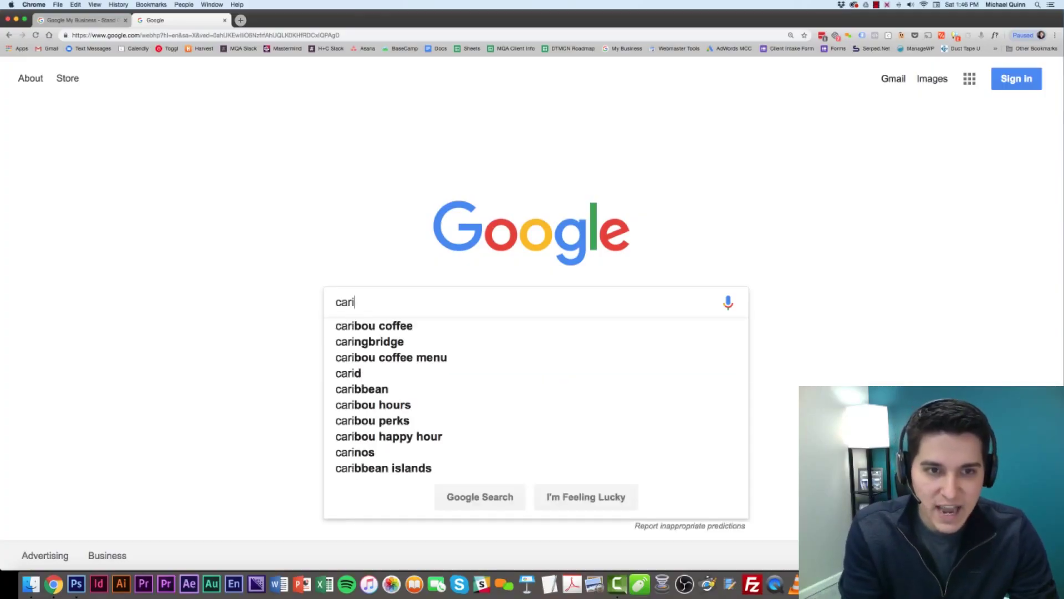
Search for 'caribou coffee', scroll to the three Fargo-area map listings and open the first.
{"action": "key", "text": "BackSpace"}
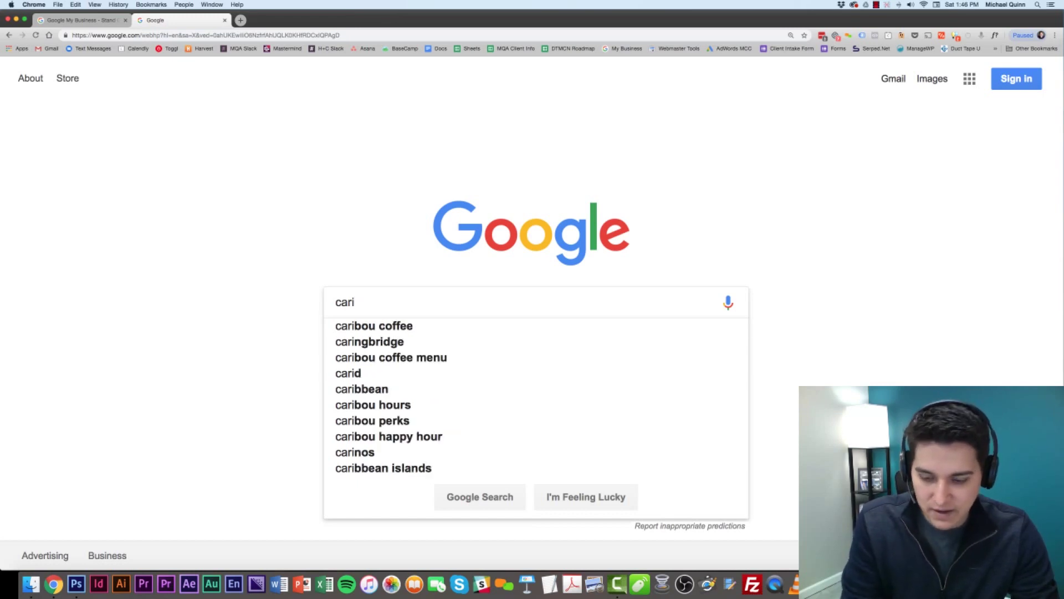
{"action": "key", "text": "Down"}
{"action": "key", "text": "Return"}
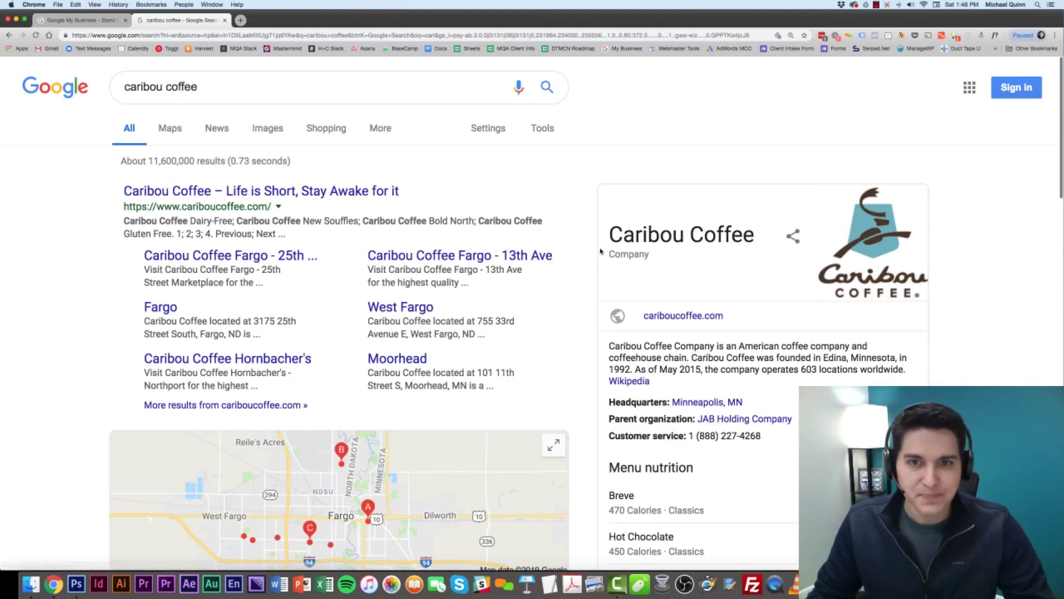
{"action": "scroll", "coordinate": [580, 254], "scroll_direction": "down", "scroll_amount": 5}
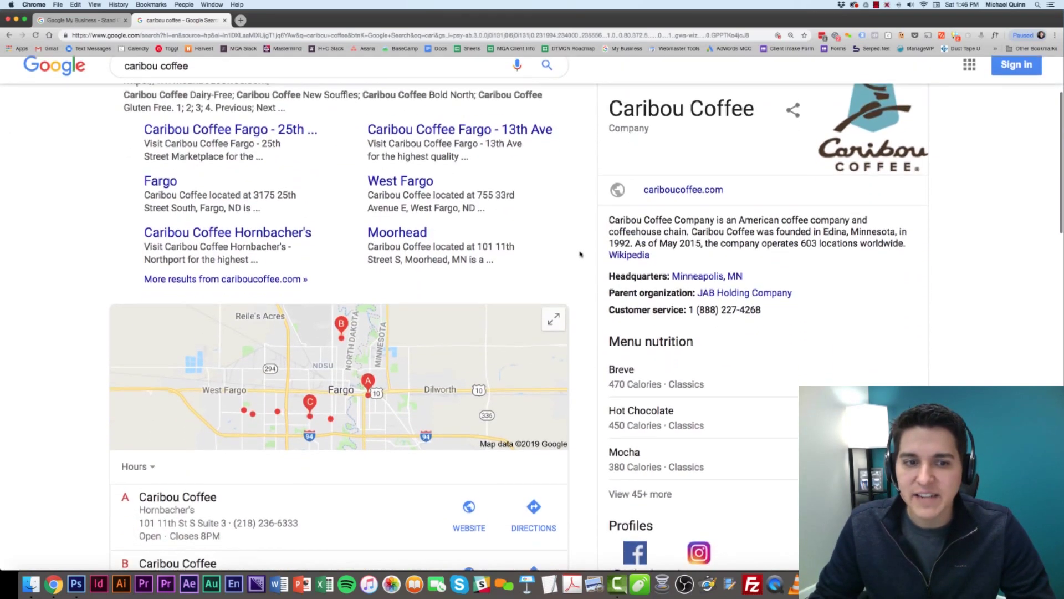
{"action": "scroll", "coordinate": [580, 253], "scroll_direction": "up", "scroll_amount": 5}
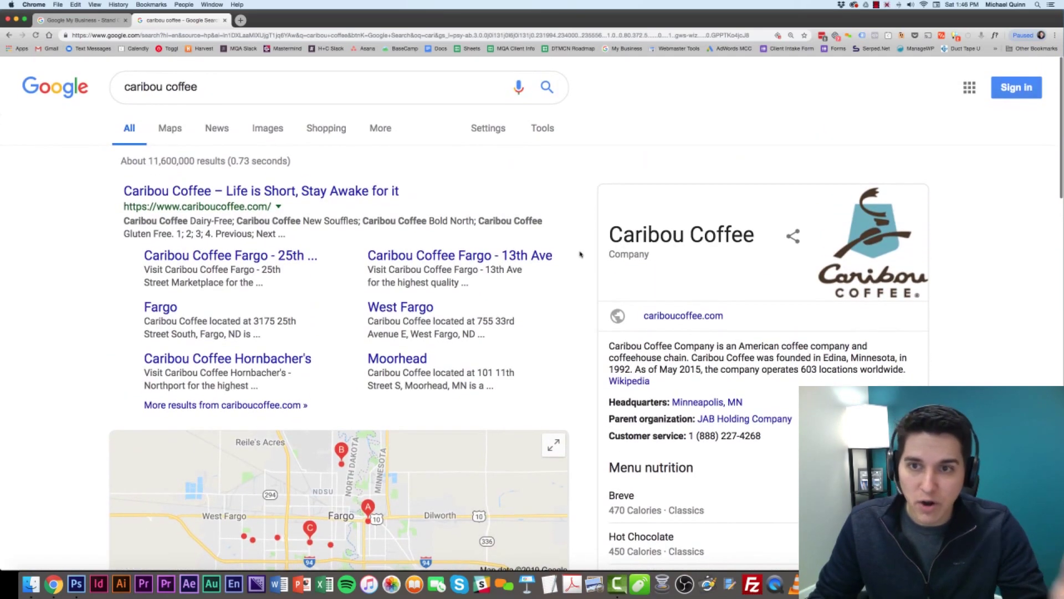
{"action": "scroll", "coordinate": [579, 254], "scroll_direction": "down", "scroll_amount": 8}
{"action": "scroll", "coordinate": [579, 254], "scroll_direction": "down", "scroll_amount": 4}
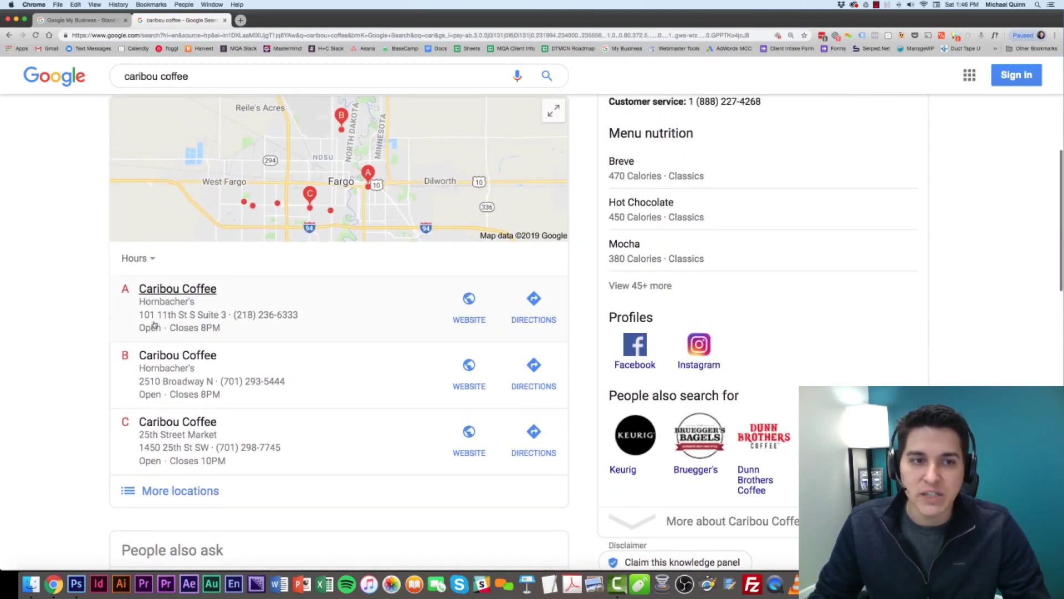
{"action": "scroll", "coordinate": [160, 299], "scroll_direction": "up", "scroll_amount": 1}
{"action": "left_click", "coordinate": [161, 303]}
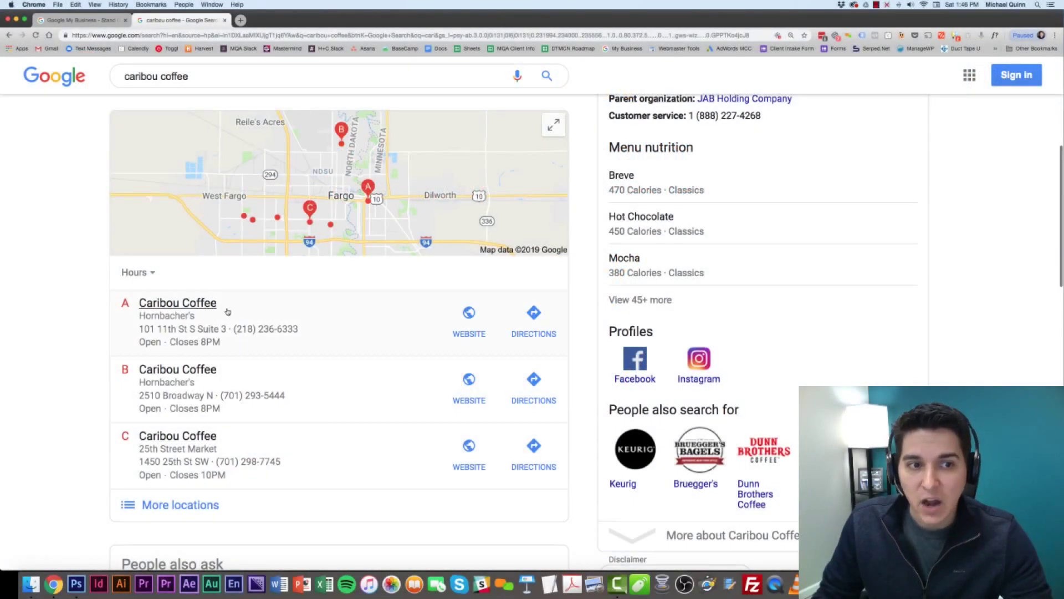
Open the details panel for the Moorhead, MN Caribou Coffee store, rated 4.4 from 18 reviews.
{"action": "left_click", "coordinate": [241, 314]}
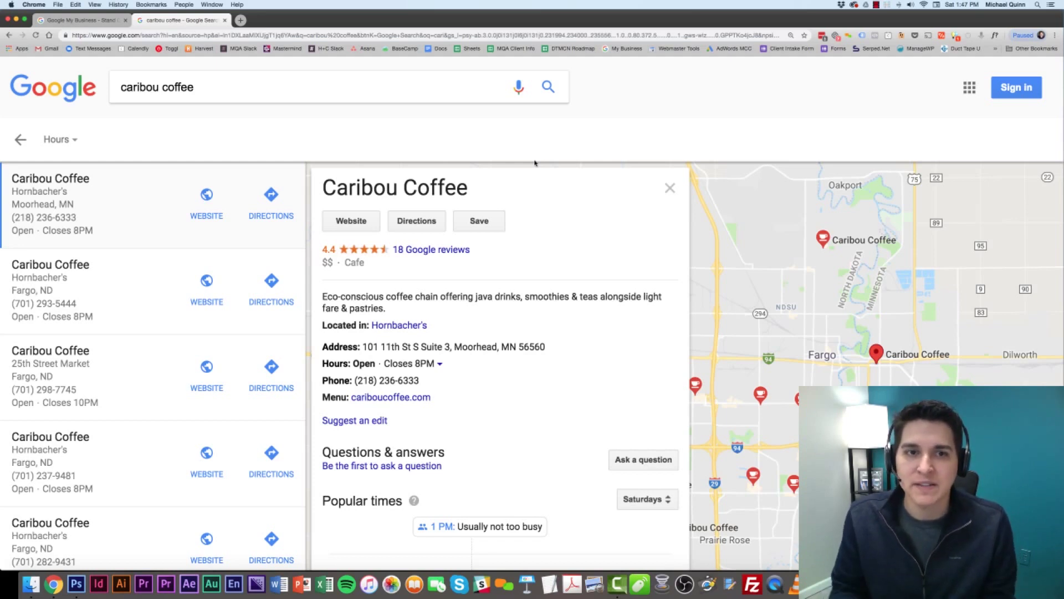
{"action": "type", "text": "fargp"}
{"action": "key", "text": "BackSpace"}
{"action": "type", "text": "o"}
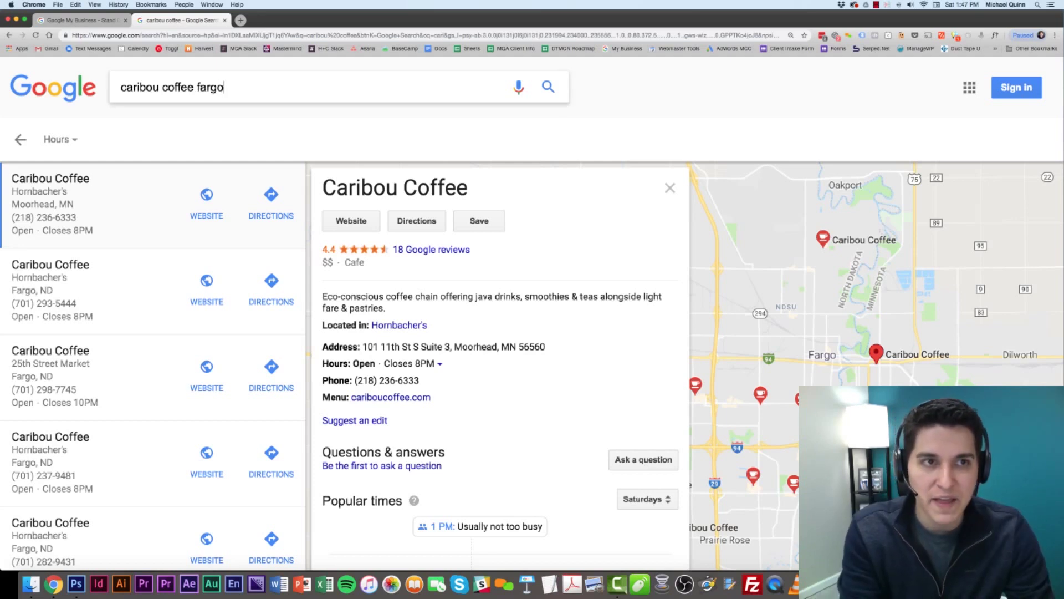
{"action": "left_click", "coordinate": [214, 121]}
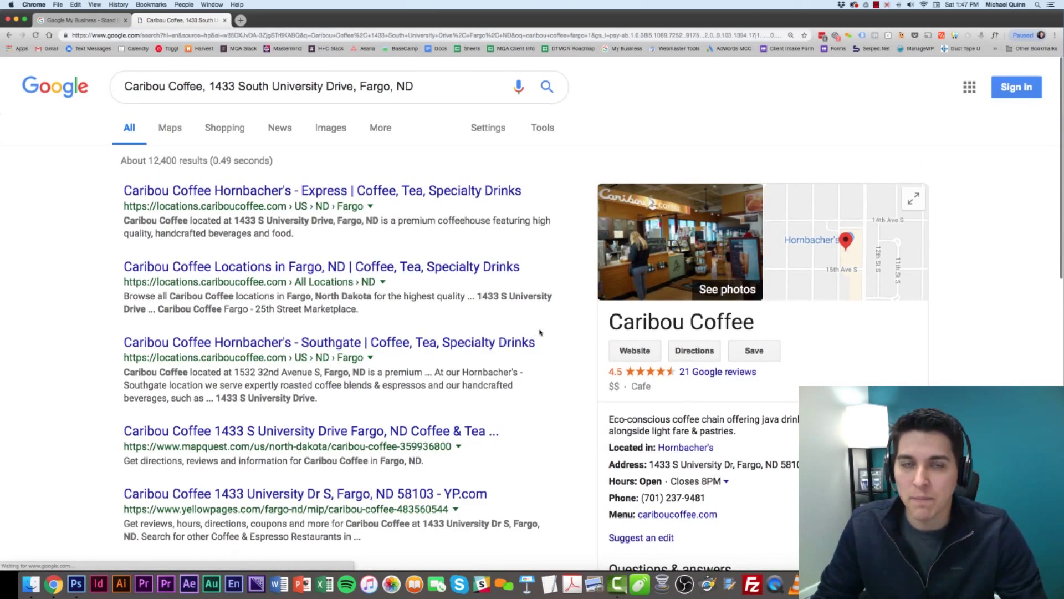
{"action": "scroll", "coordinate": [540, 332], "scroll_direction": "down", "scroll_amount": 1}
{"action": "scroll", "coordinate": [540, 332], "scroll_direction": "up", "scroll_amount": 1}
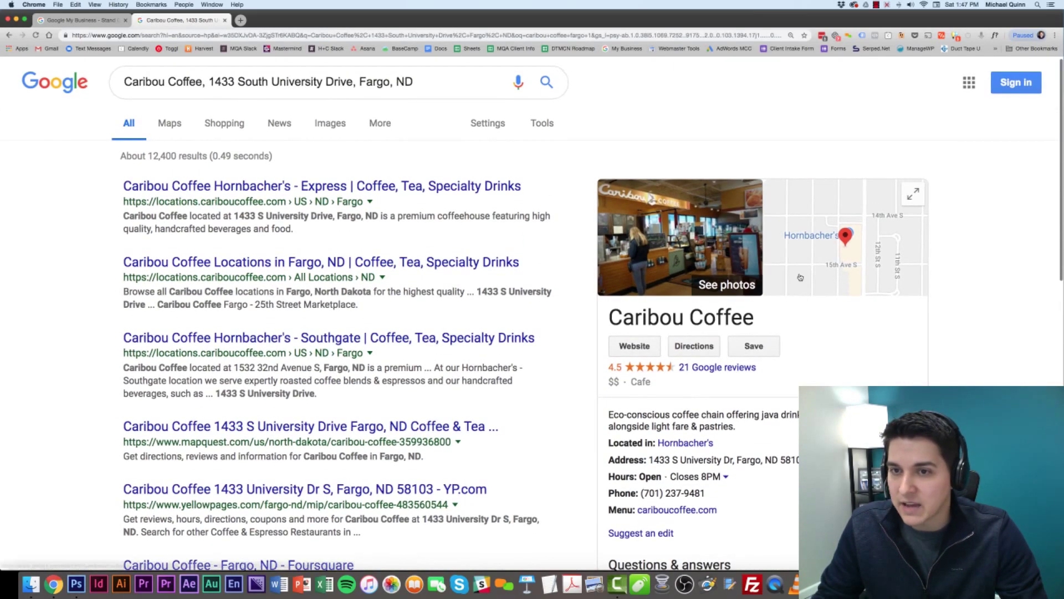
{"action": "scroll", "coordinate": [770, 264], "scroll_direction": "down", "scroll_amount": 2}
{"action": "scroll", "coordinate": [862, 349], "scroll_direction": "down", "scroll_amount": 1}
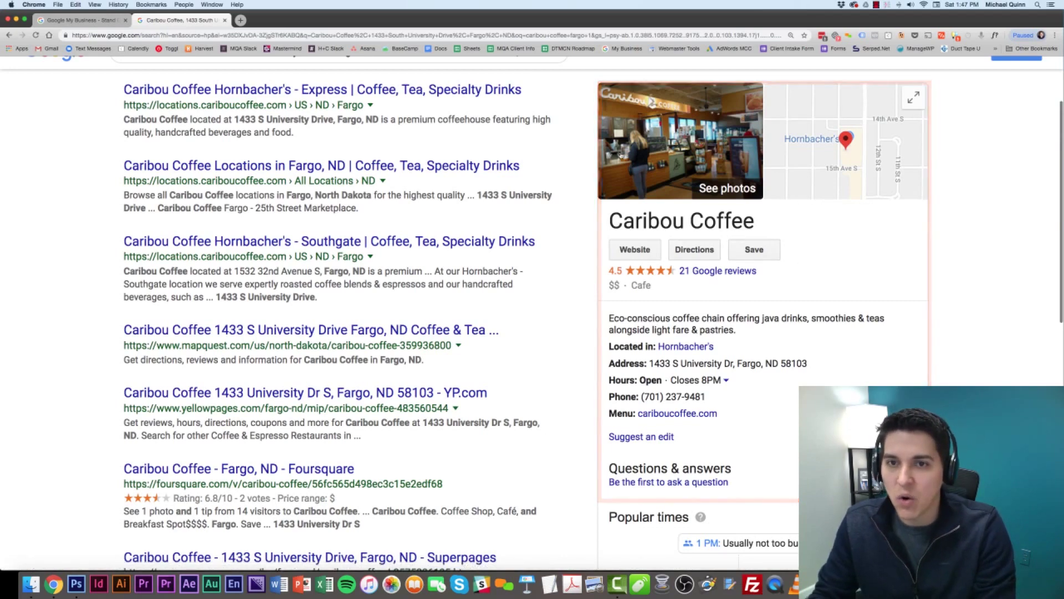
{"action": "scroll", "coordinate": [784, 229], "scroll_direction": "up", "scroll_amount": 2}
{"action": "scroll", "coordinate": [789, 260], "scroll_direction": "down", "scroll_amount": 2}
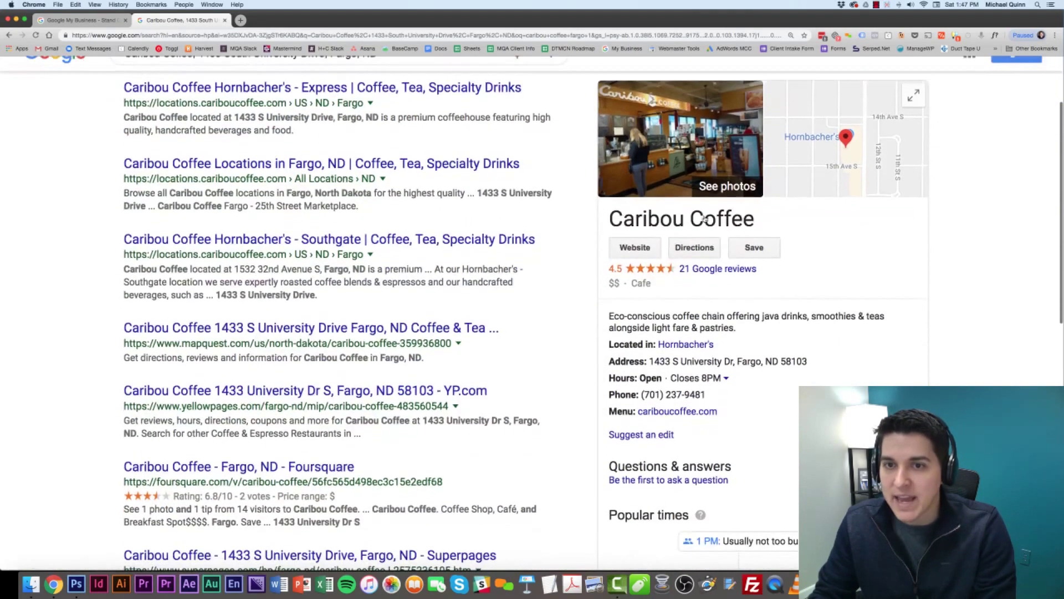
{"action": "scroll", "coordinate": [777, 264], "scroll_direction": "up", "scroll_amount": 3}
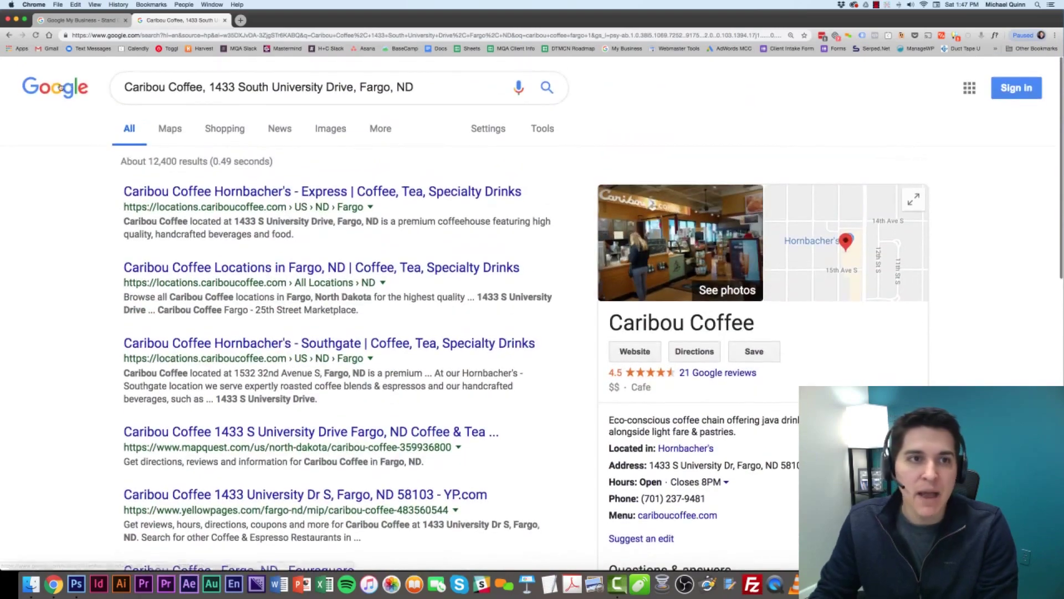
{"action": "left_click_drag", "start_coordinate": [202, 88], "coordinate": [415, 87]}
{"action": "key", "text": "BackSpace"}
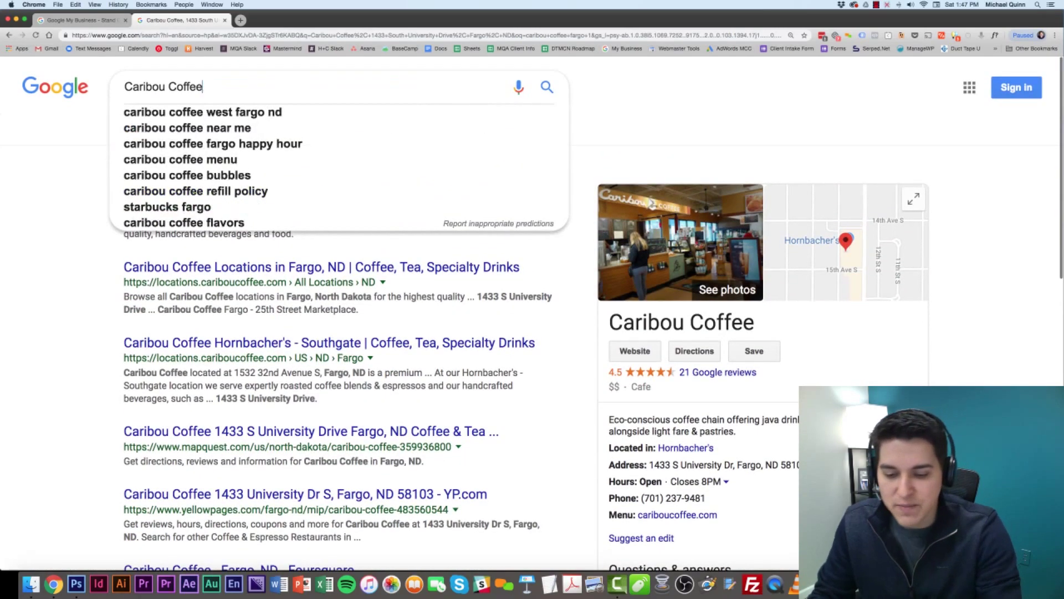
{"action": "key", "text": "Return"}
{"action": "scroll", "coordinate": [225, 359], "scroll_direction": "down", "scroll_amount": 8}
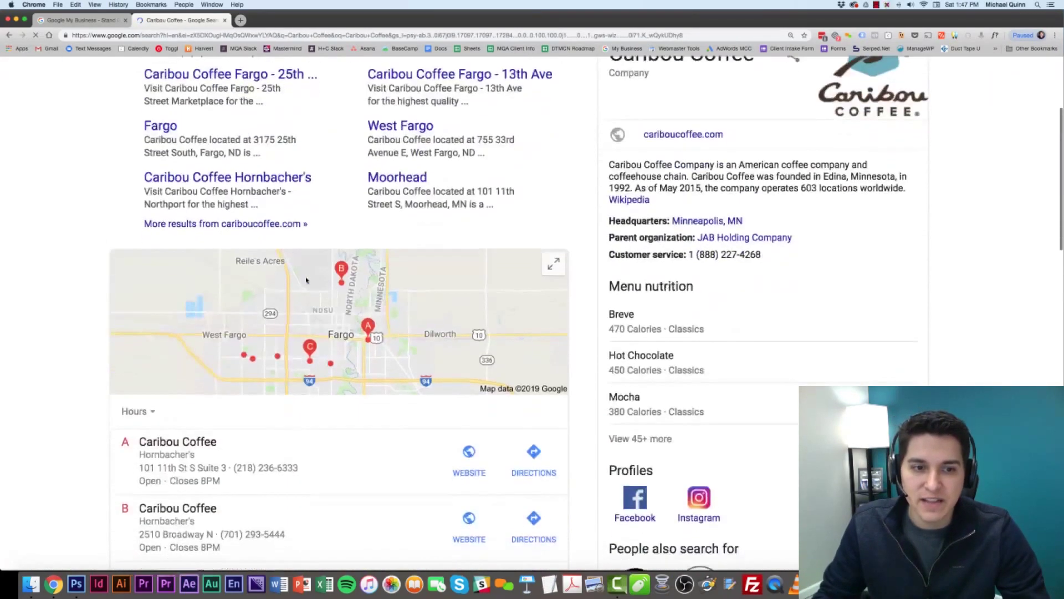
{"action": "scroll", "coordinate": [225, 359], "scroll_direction": "up", "scroll_amount": 1}
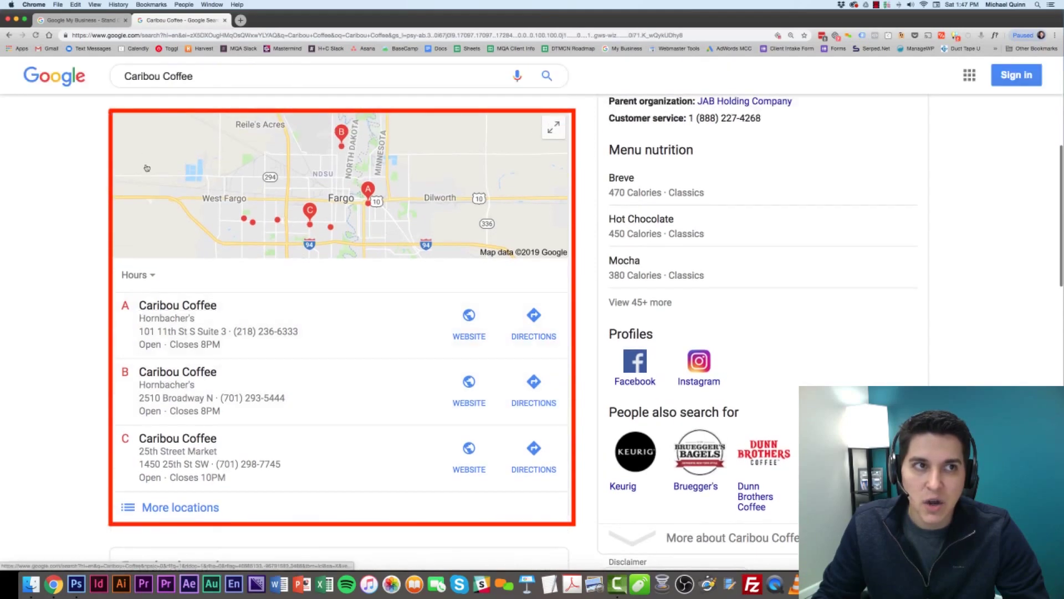
{"action": "left_click", "coordinate": [265, 313]}
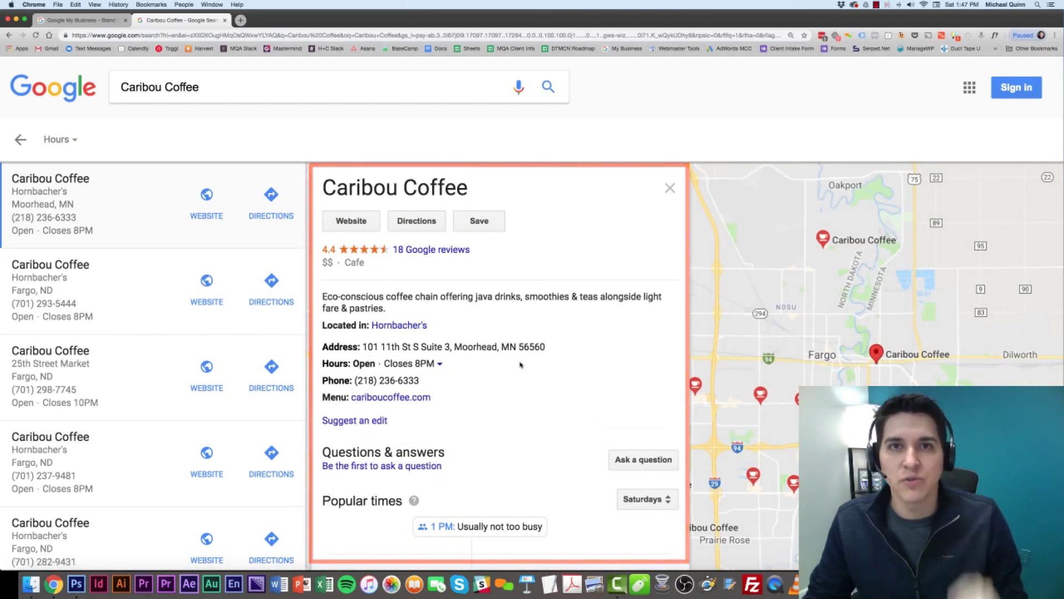
Return to the first tab and load business.google.com.
{"action": "left_click", "coordinate": [80, 21]}
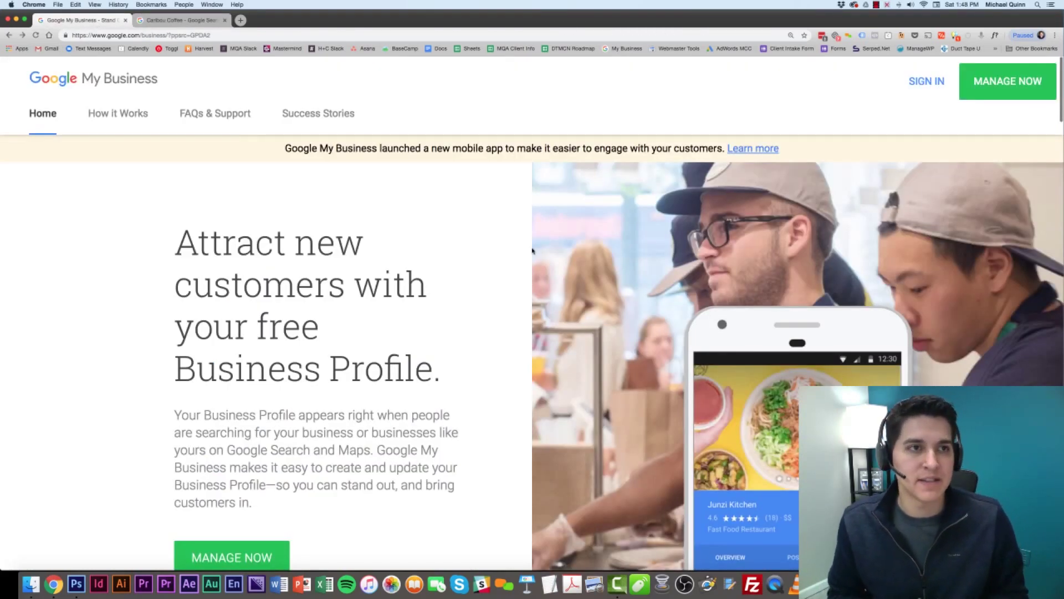
{"action": "key", "text": "super+l"}
{"action": "type", "text": "business."}
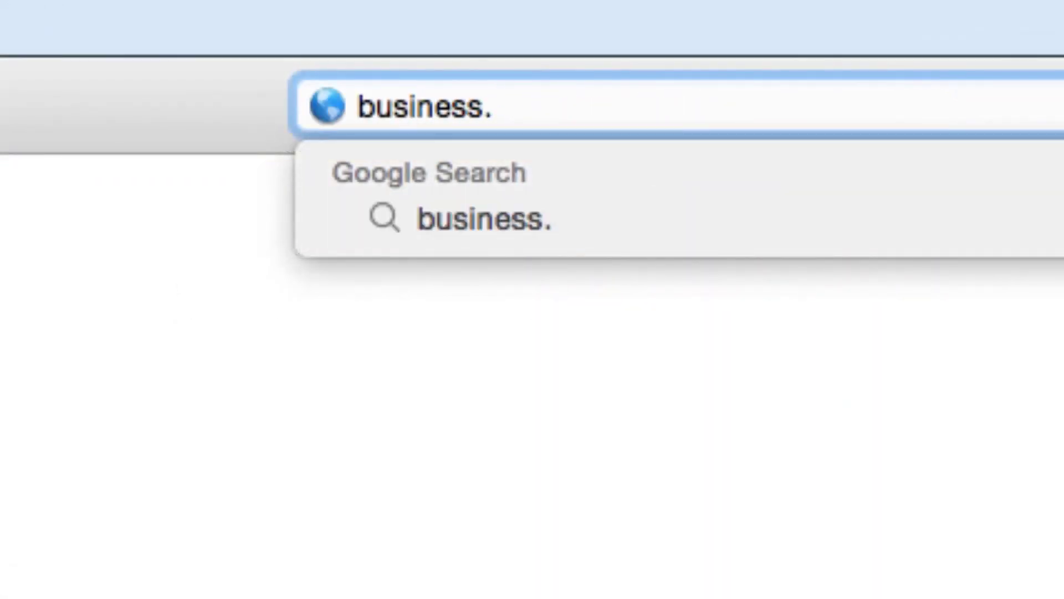
{"action": "type", "text": "google.co"}
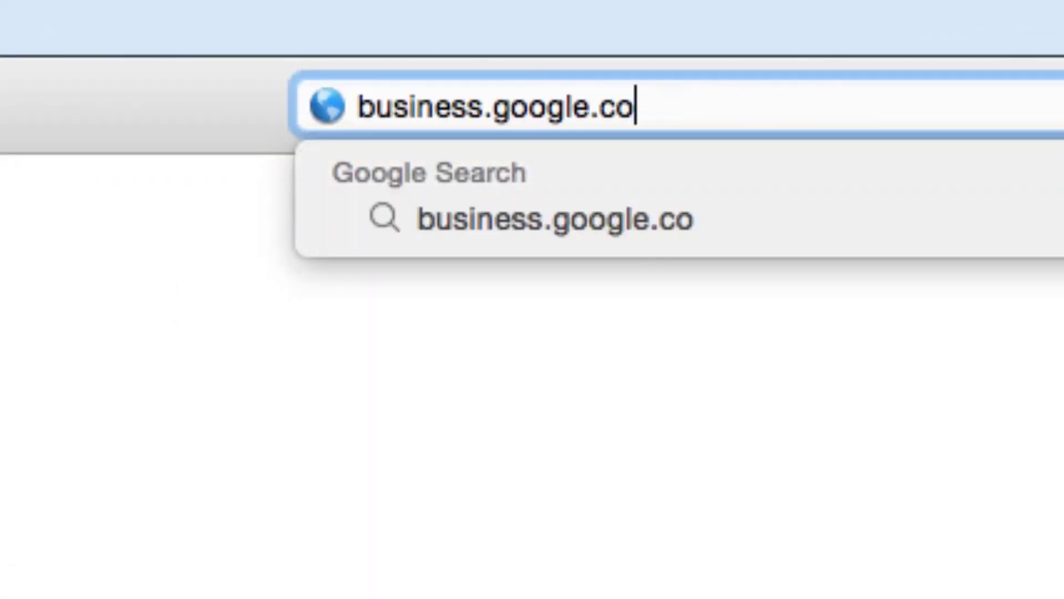
{"action": "type", "text": "m"}
{"action": "key", "text": "Return"}
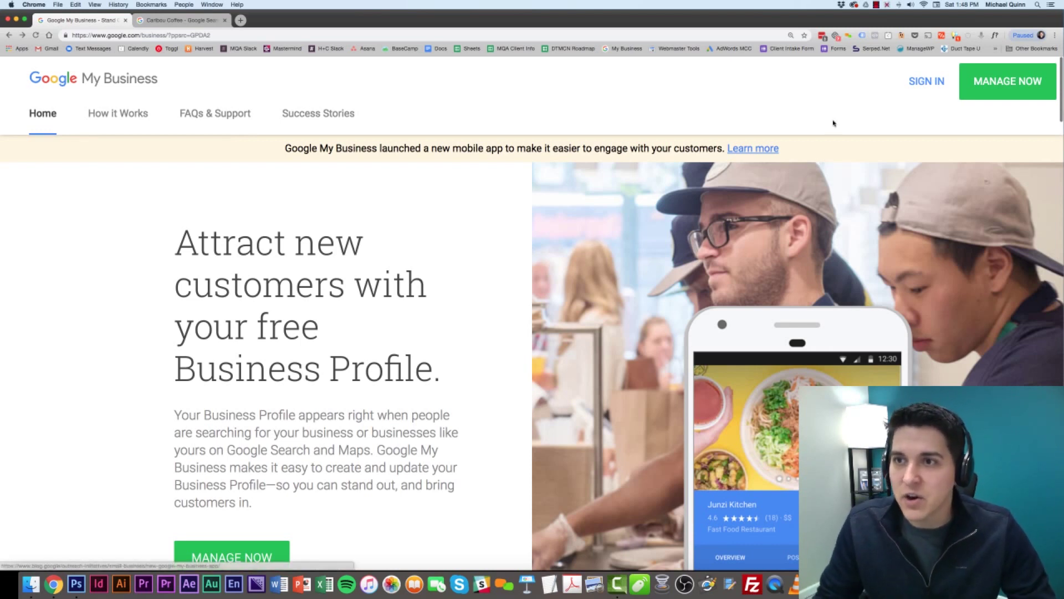
Sign in and start adding a new location from the Manage locations page listing 4 locations.
{"action": "left_click", "coordinate": [926, 91]}
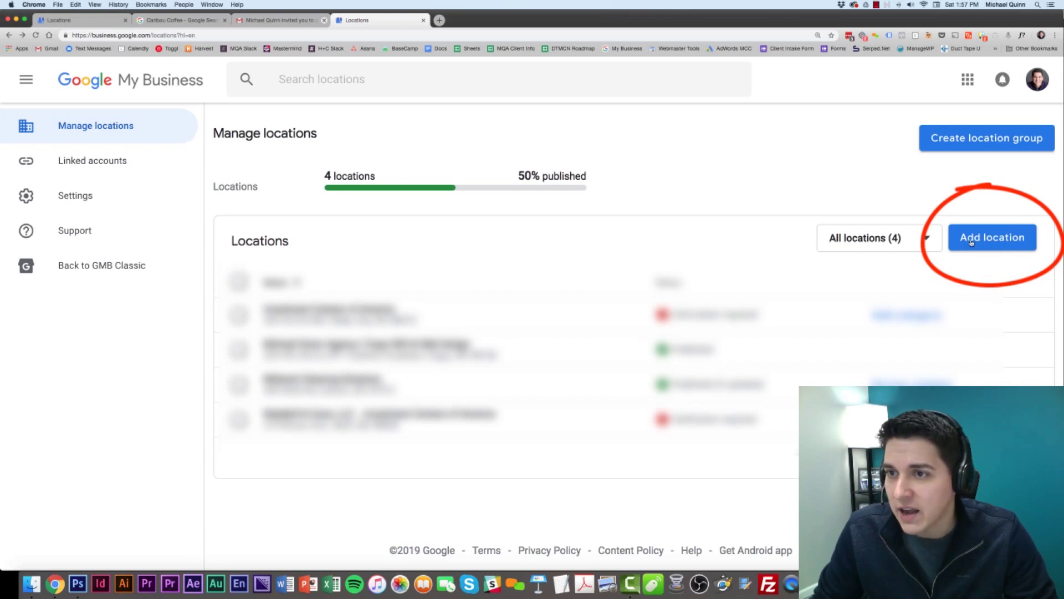
{"action": "left_click", "coordinate": [971, 242]}
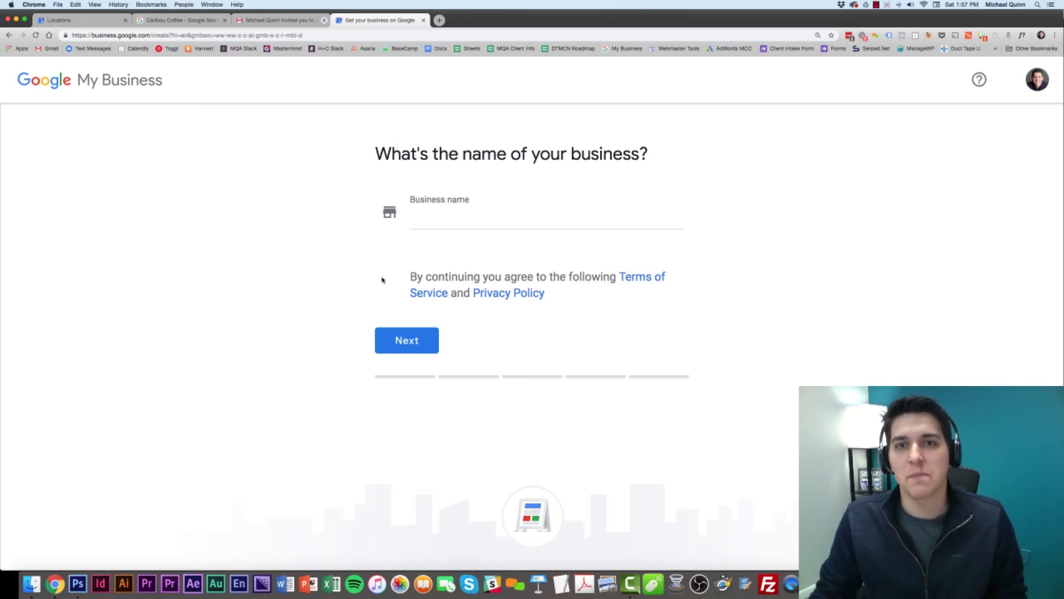
Create 'Jan's Bakery' as a new business name and continue to the location step.
{"action": "left_click", "coordinate": [479, 226]}
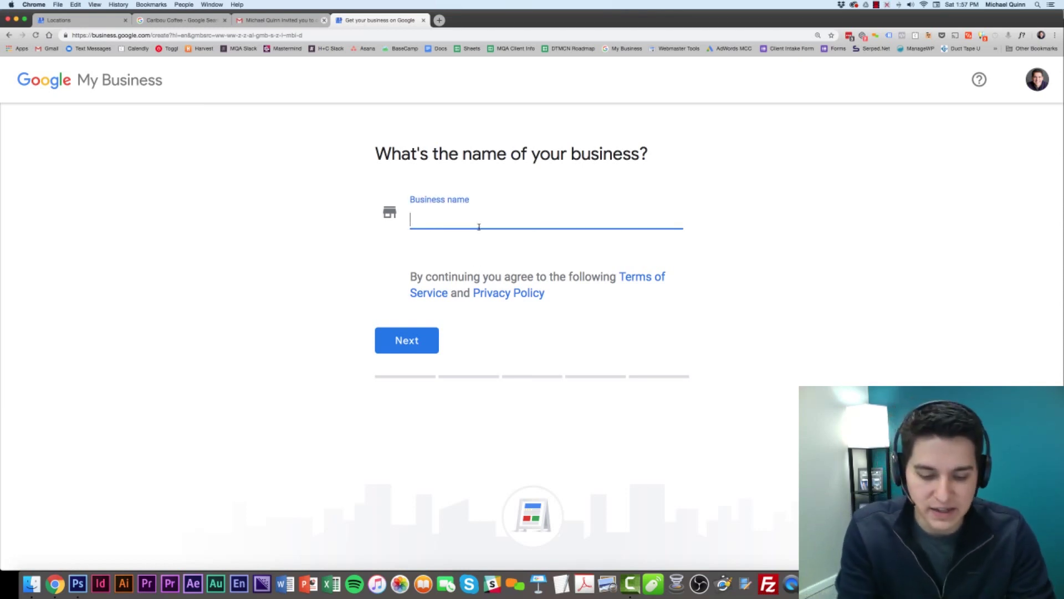
{"action": "type", "text": "Jan"}
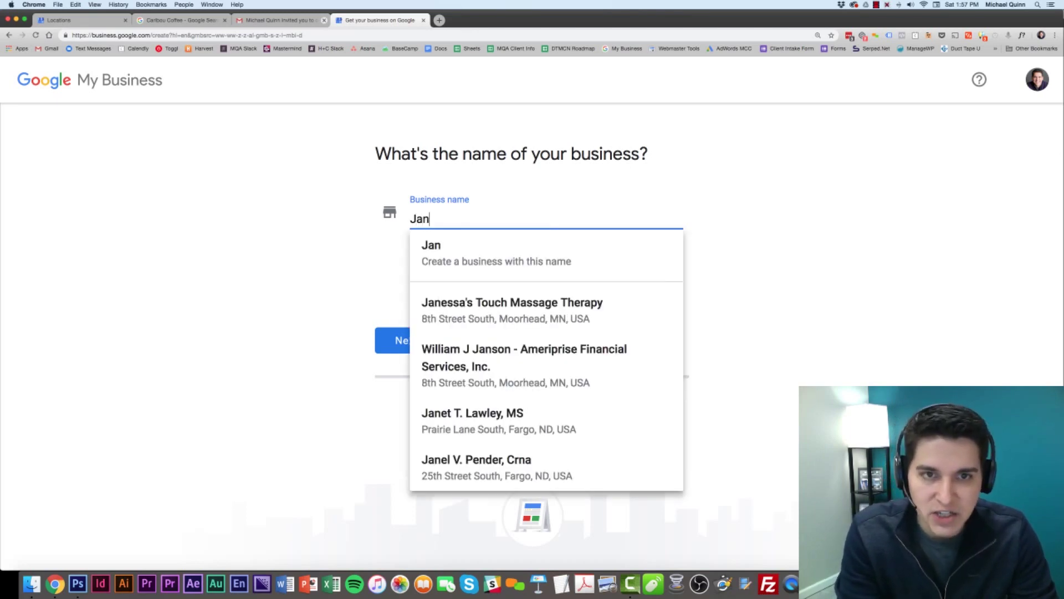
{"action": "type", "text": "'s Bakery"}
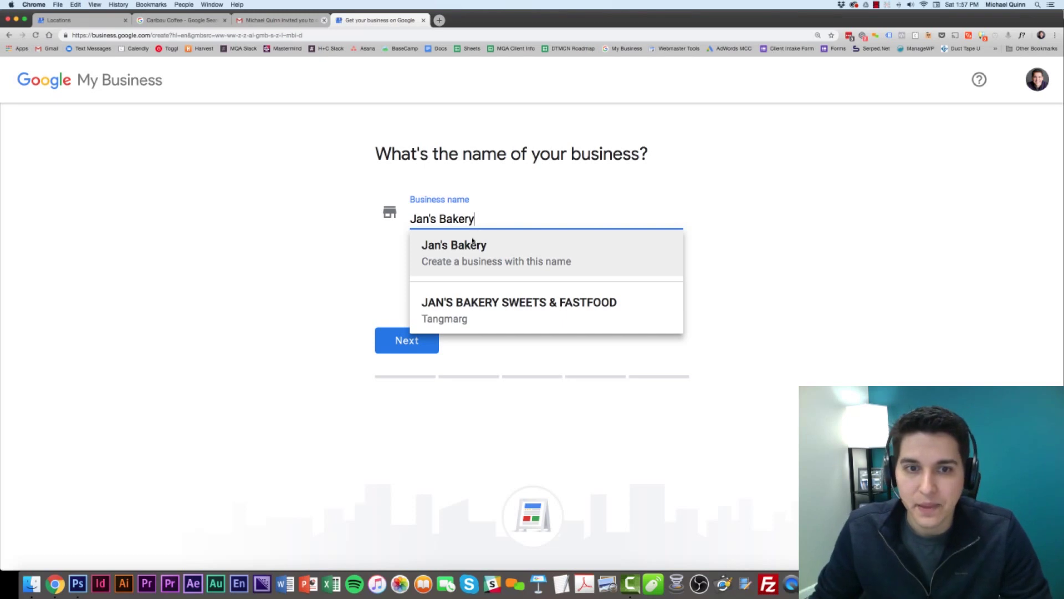
{"action": "left_click", "coordinate": [480, 246]}
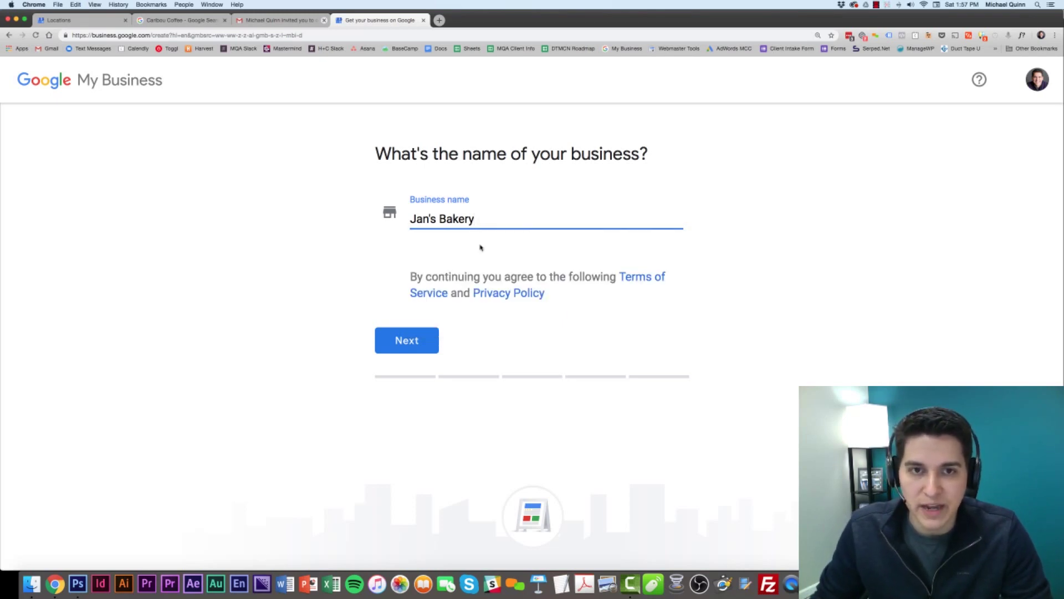
{"action": "left_click", "coordinate": [420, 345]}
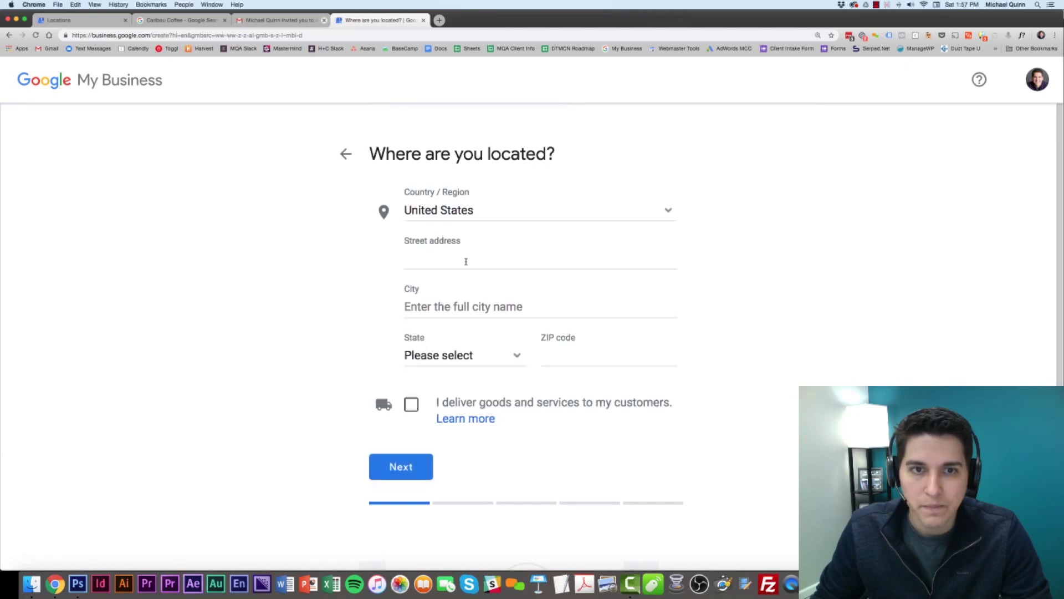
Enter the bakery's street address in Fargo, North Dakota 58103 and submit the location.
{"action": "left_click", "coordinate": [466, 261]}
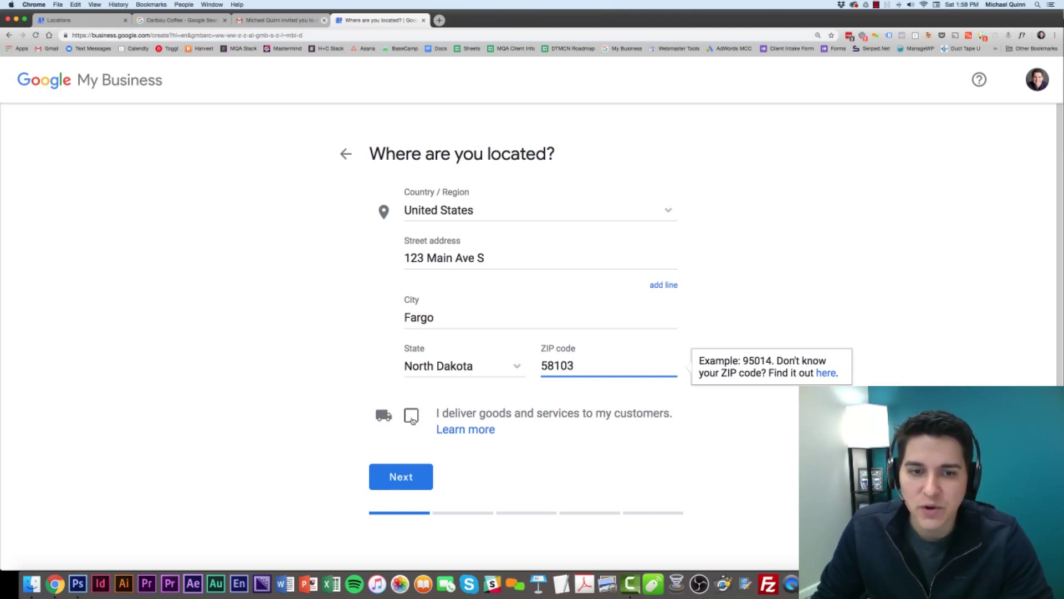
{"action": "scroll", "coordinate": [420, 487], "scroll_direction": "down", "scroll_amount": 3}
{"action": "scroll", "coordinate": [410, 435], "scroll_direction": "up", "scroll_amount": 2}
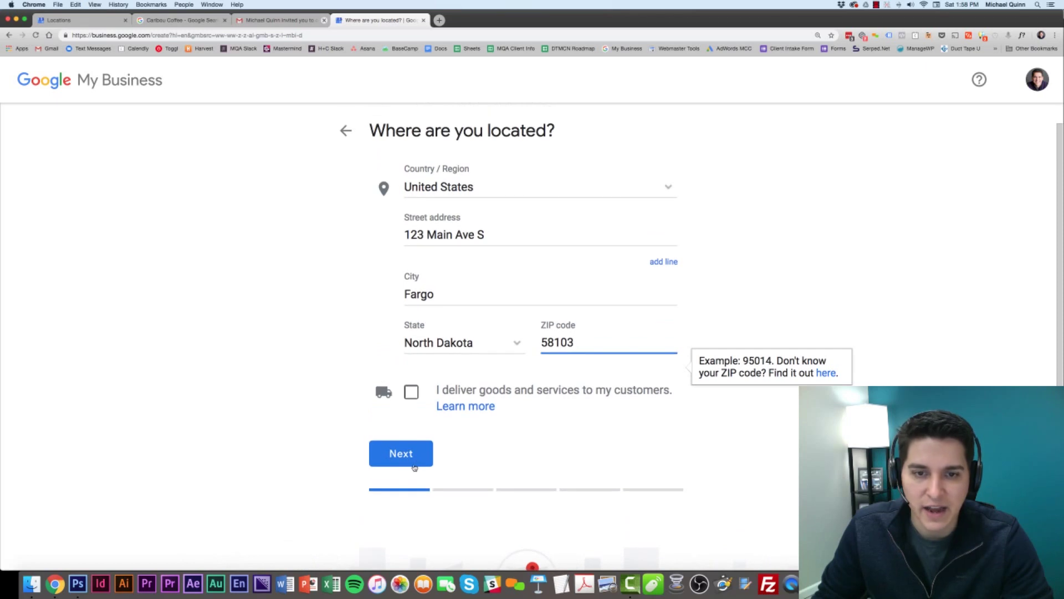
{"action": "left_click", "coordinate": [413, 450]}
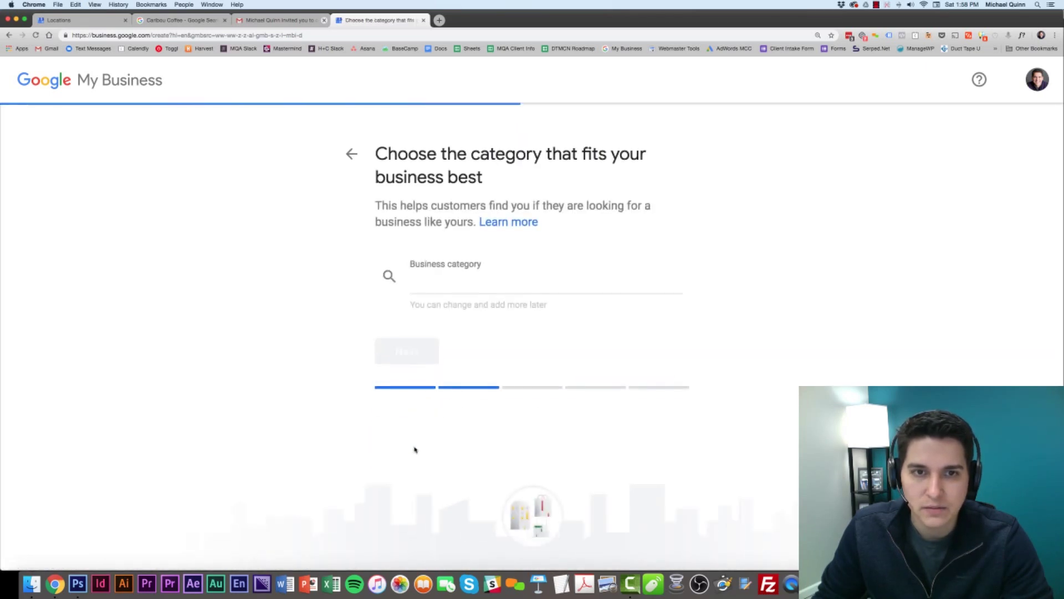
Choose Bakery from the category suggestions and continue.
{"action": "type", "text": "Bakery"}
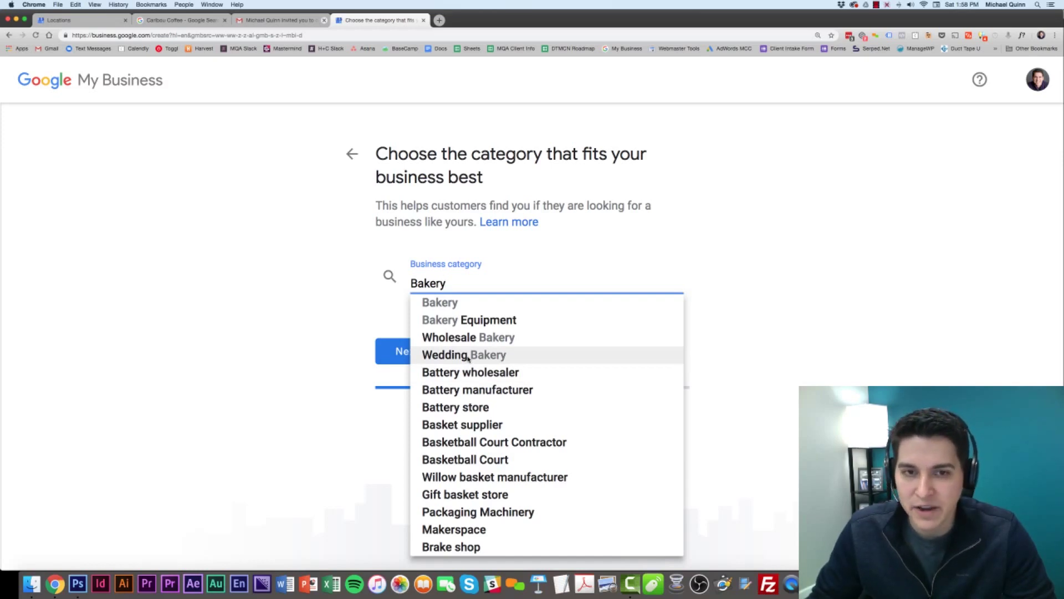
{"action": "left_click", "coordinate": [457, 304]}
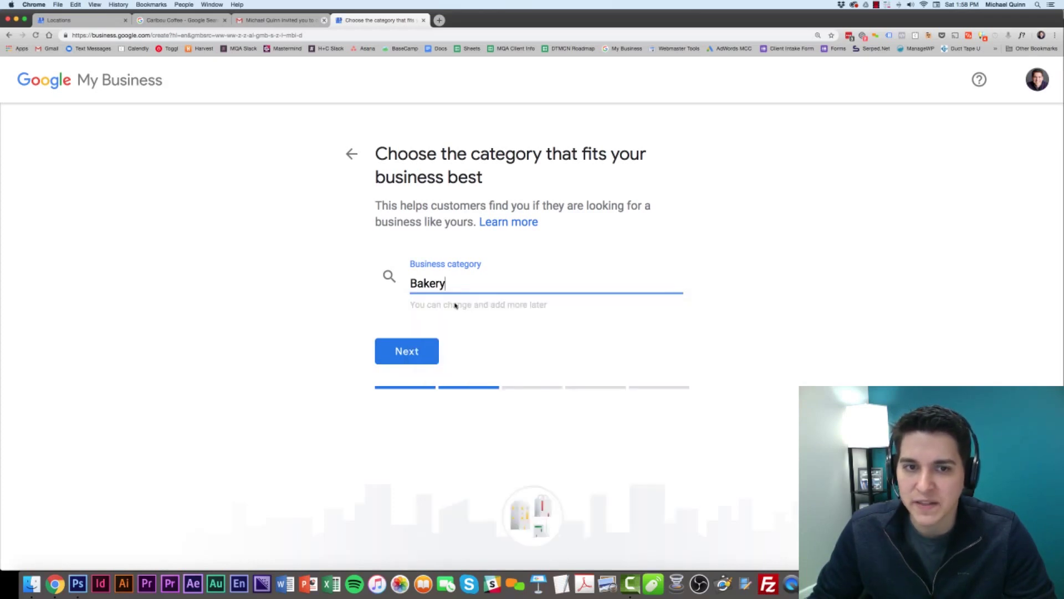
{"action": "left_click", "coordinate": [415, 348]}
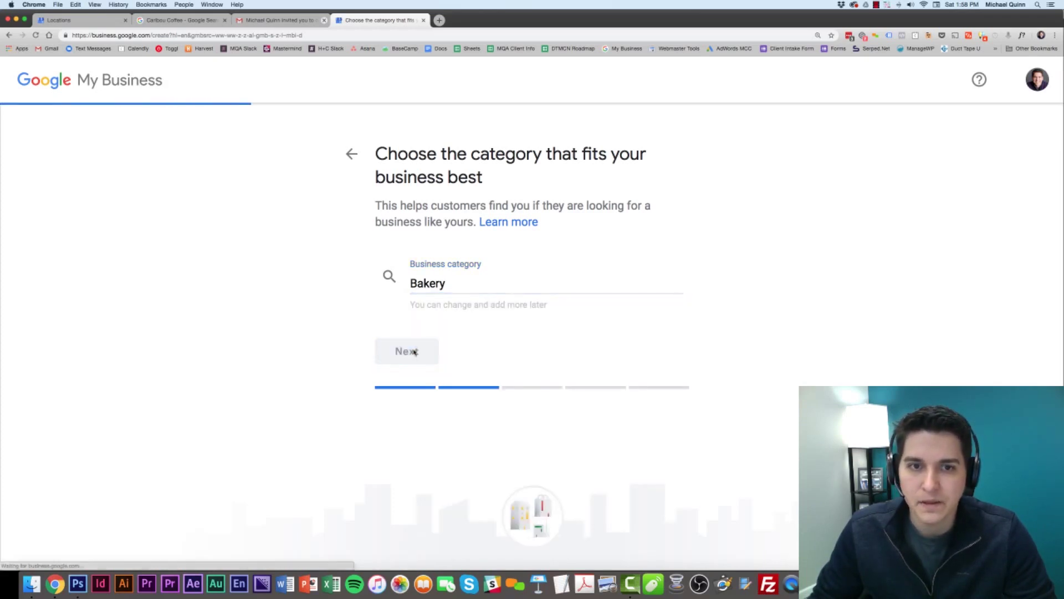
Enter the contact phone number, mark that no website is needed, and continue.
{"action": "left_click", "coordinate": [492, 277]}
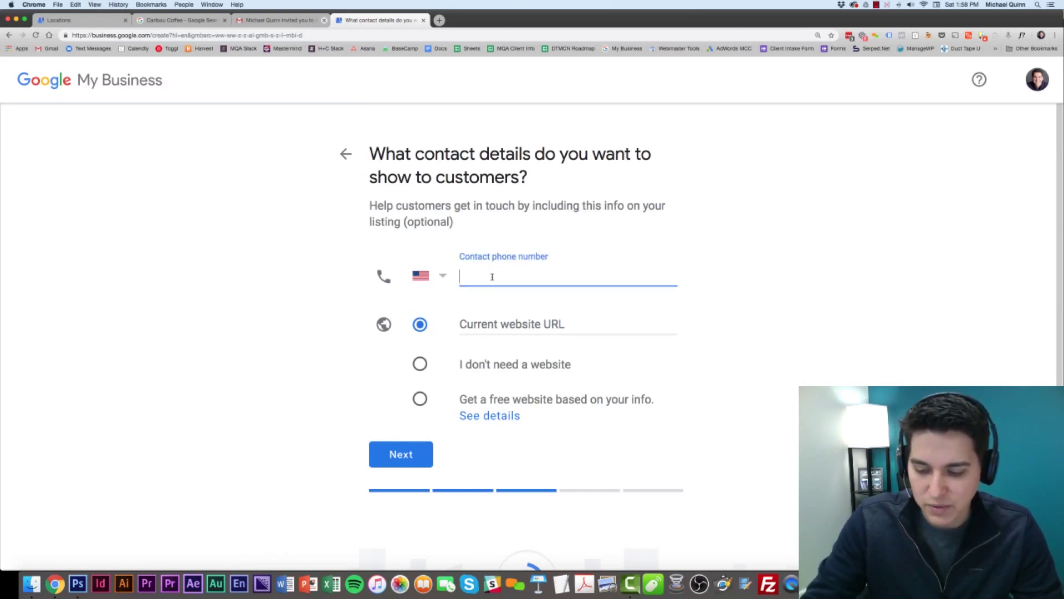
{"action": "type", "text": "5015556667"}
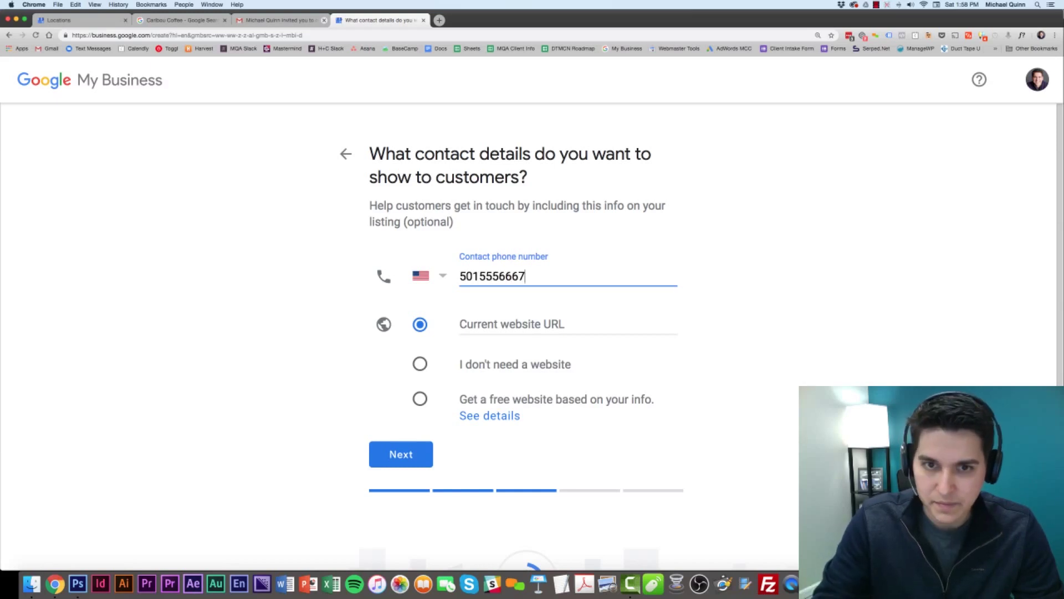
{"action": "left_click", "coordinate": [521, 325]}
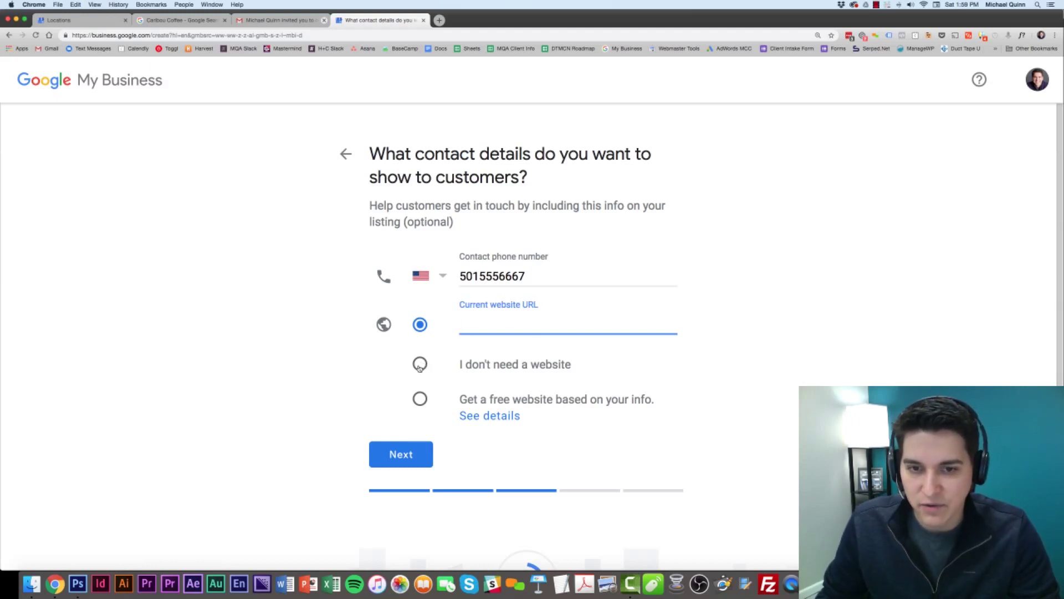
{"action": "left_click", "coordinate": [420, 365]}
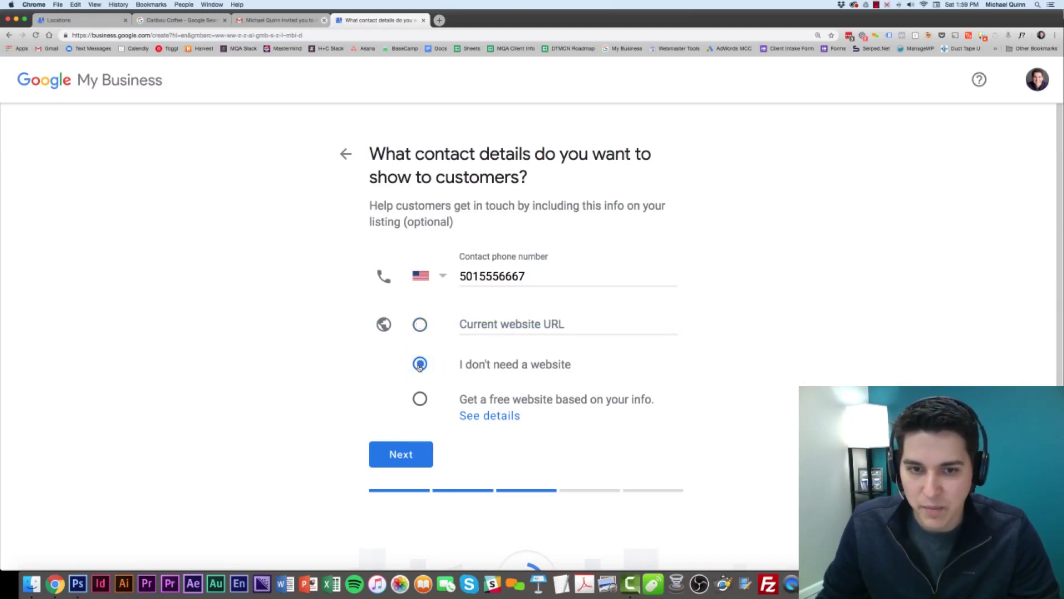
{"action": "left_click", "coordinate": [411, 452]}
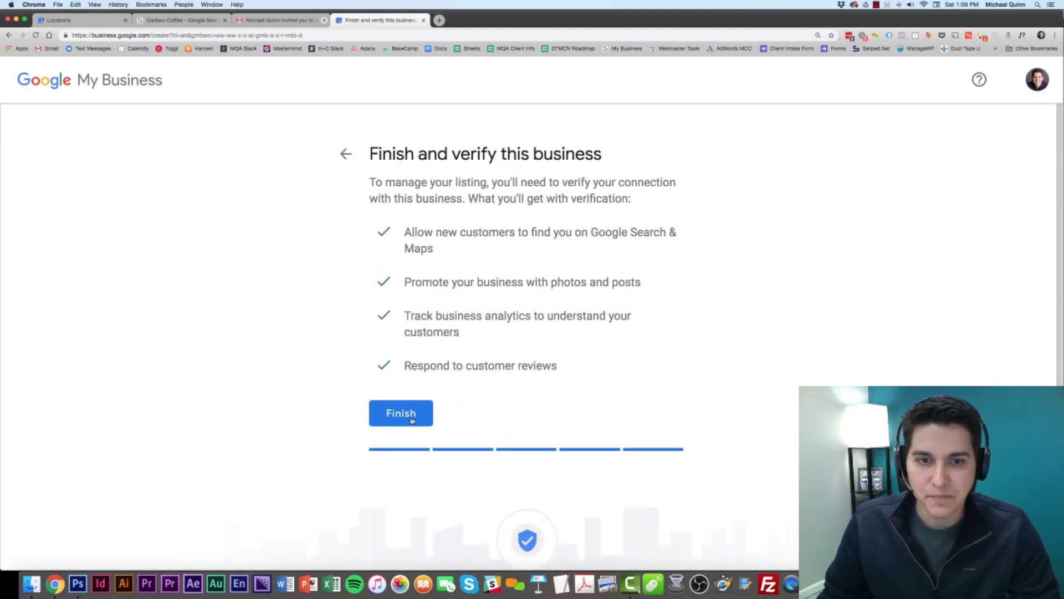
Finish the Jan's Bakery listing to reach the verification options.
{"action": "left_click", "coordinate": [412, 420]}
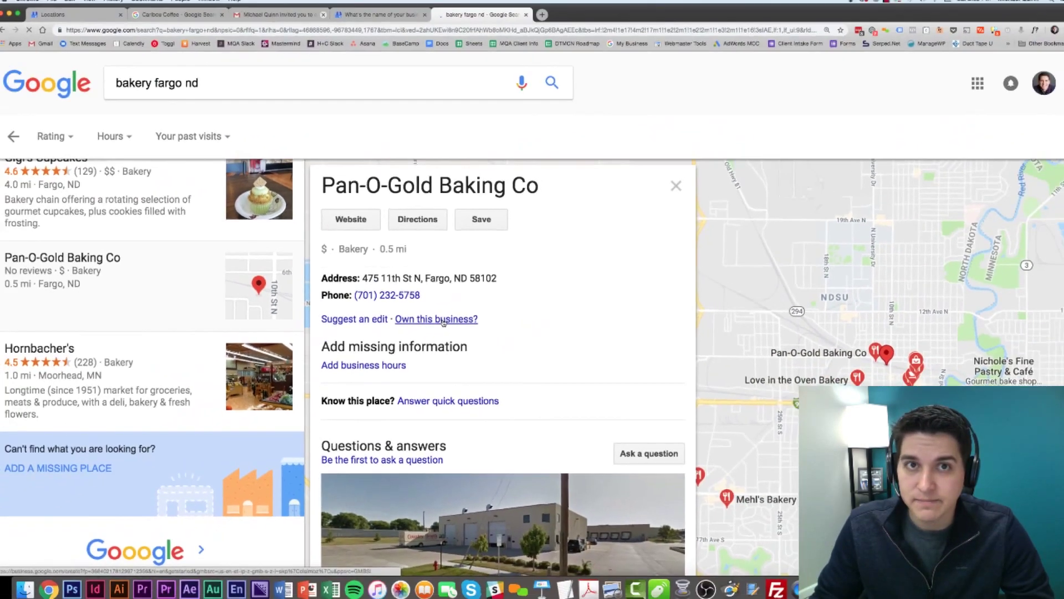
Start claiming the Pan-O-Gold Baking Co listing from its details panel.
{"action": "left_click", "coordinate": [509, 344]}
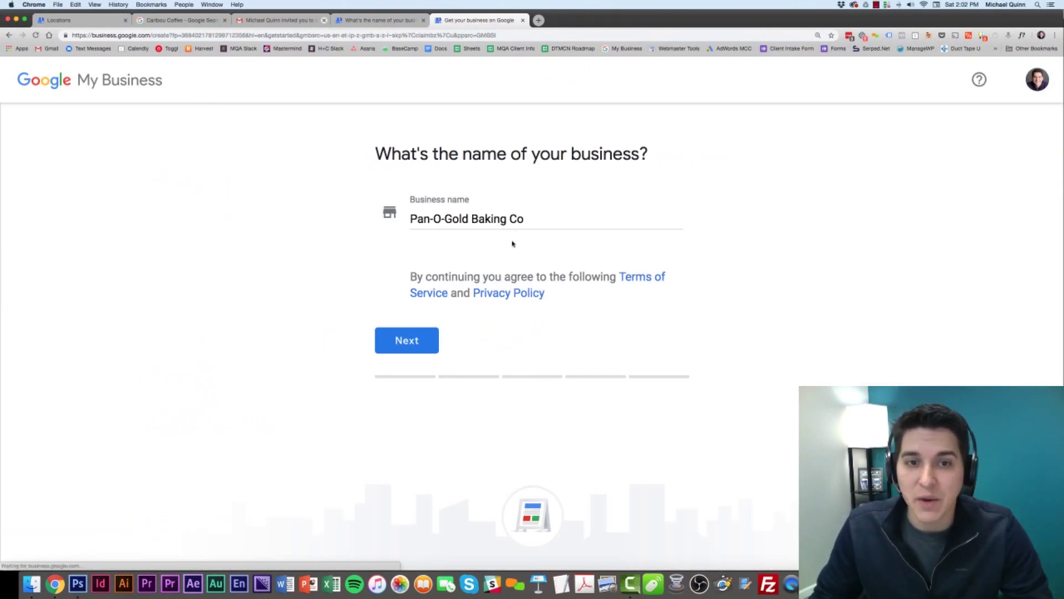
Accept Pan-O-Gold Baking Co's prefilled name, address, Bakery category and contact details.
{"action": "left_click", "coordinate": [415, 344]}
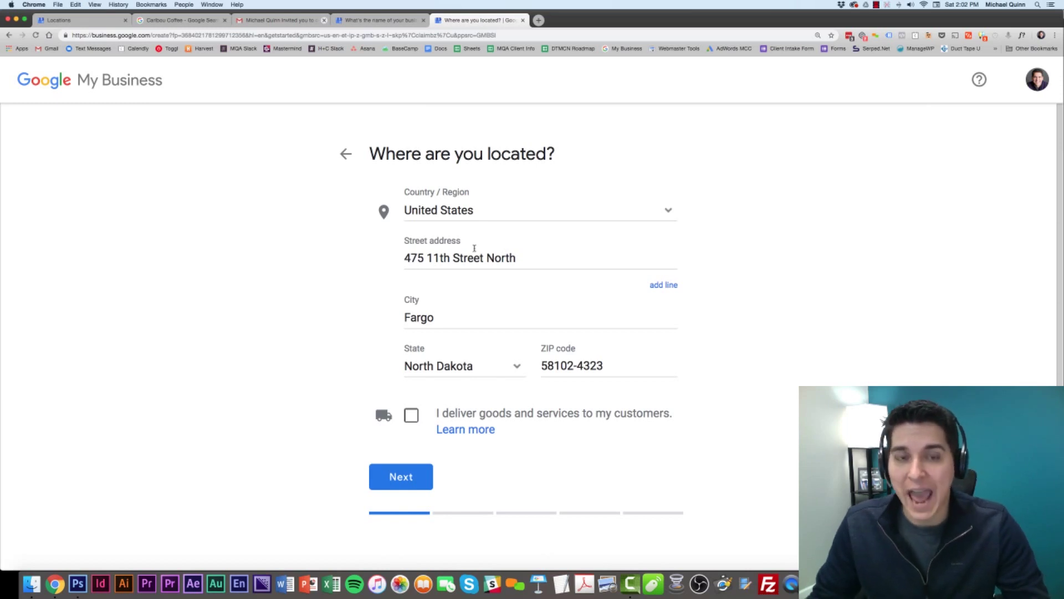
{"action": "left_click", "coordinate": [416, 479]}
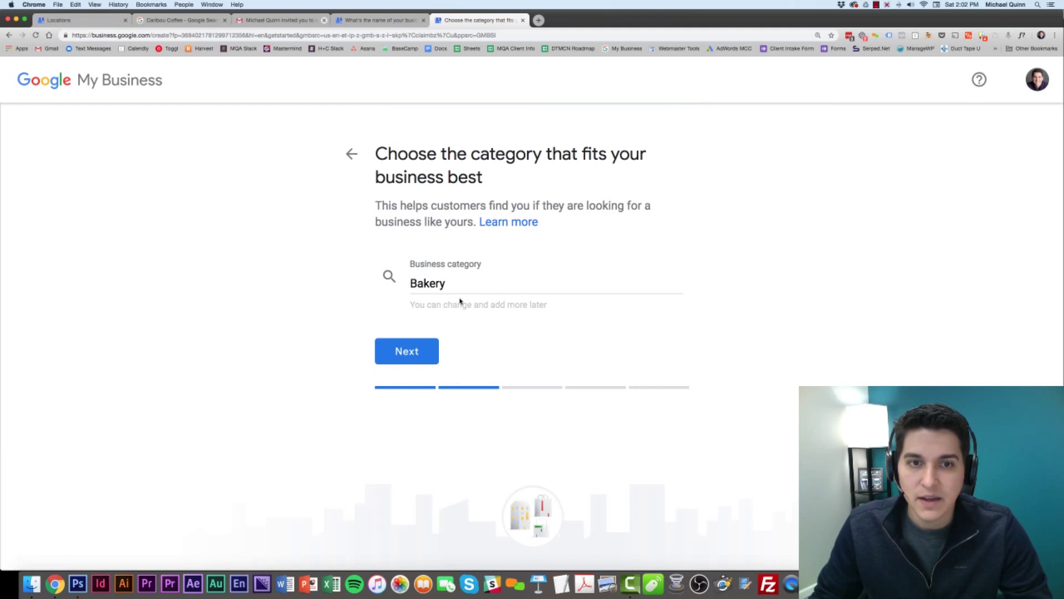
{"action": "left_click", "coordinate": [435, 359]}
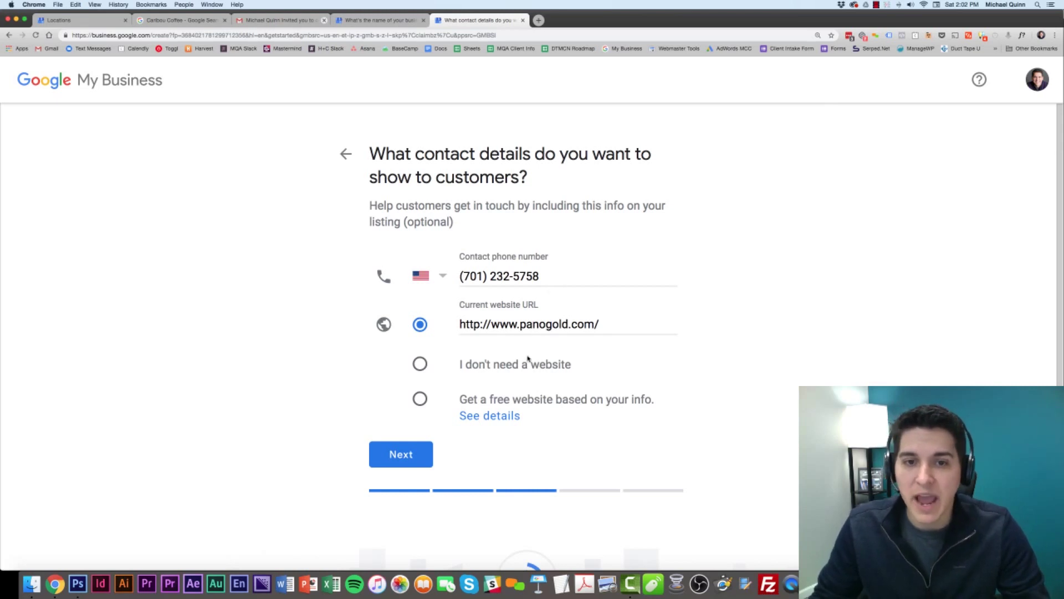
{"action": "left_click", "coordinate": [402, 455]}
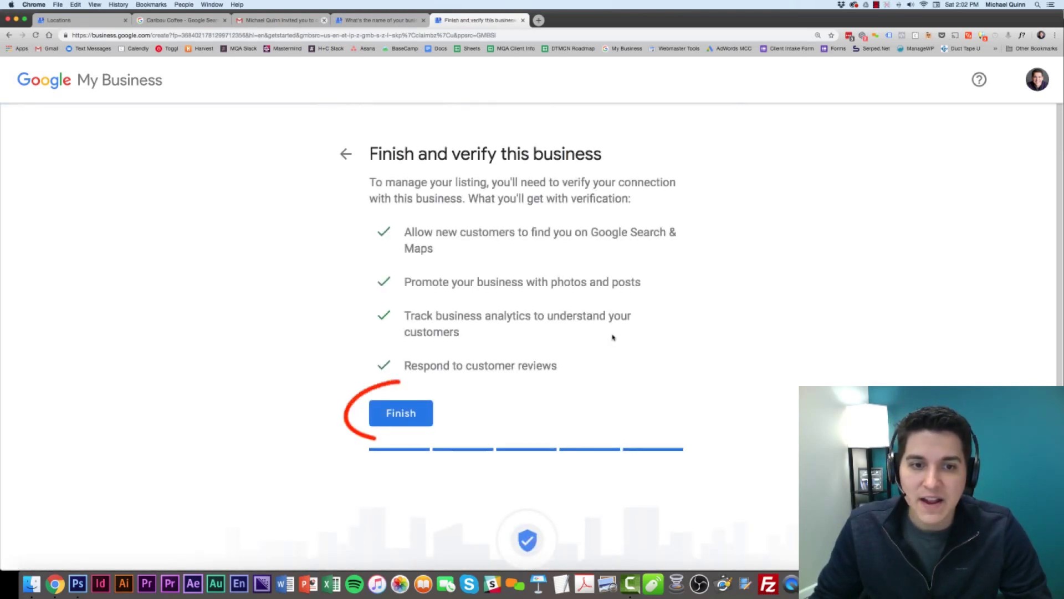
Finish the Pan-O-Gold Baking Co claim.
{"action": "left_click", "coordinate": [421, 415]}
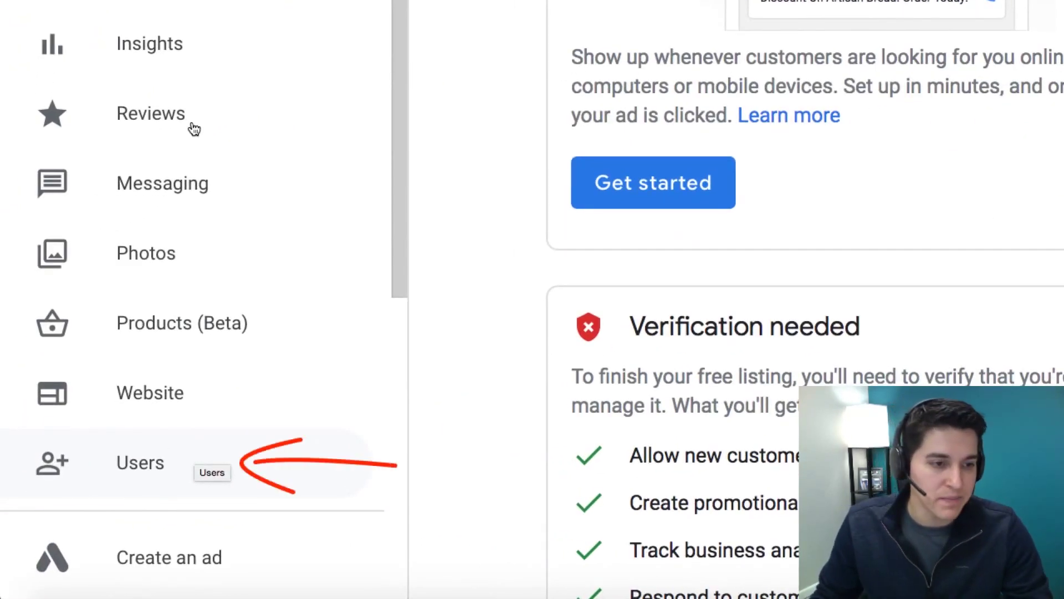
Open Users for Jan's Bakery to view the Manage permissions list.
{"action": "left_click", "coordinate": [137, 469]}
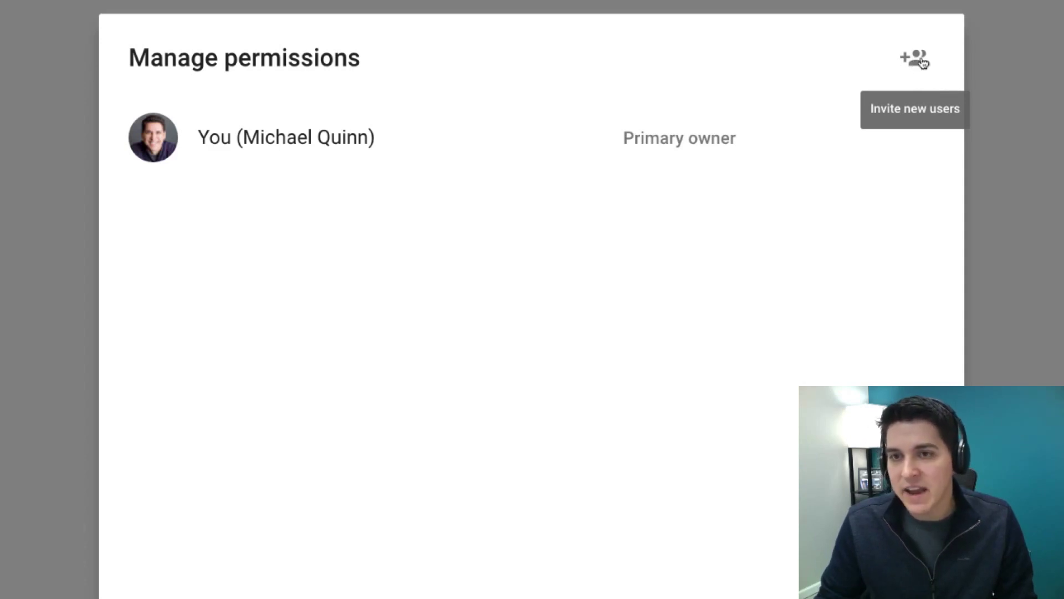
Start an Add new users invitation for Jan's Bakery and bring up the role list.
{"action": "left_click", "coordinate": [922, 61]}
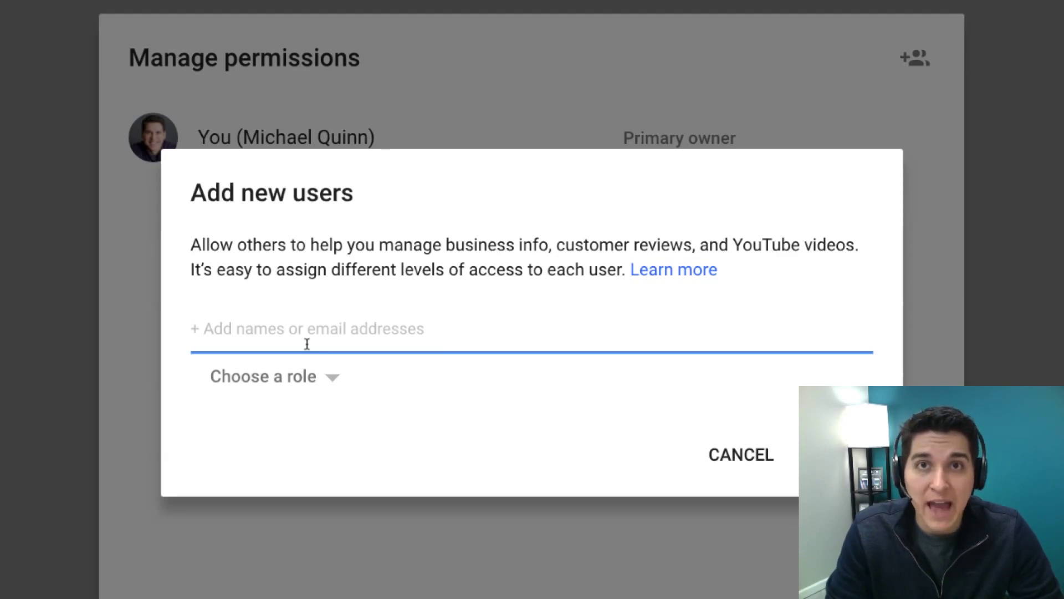
{"action": "left_click", "coordinate": [308, 376]}
{"action": "left_click", "coordinate": [308, 376]}
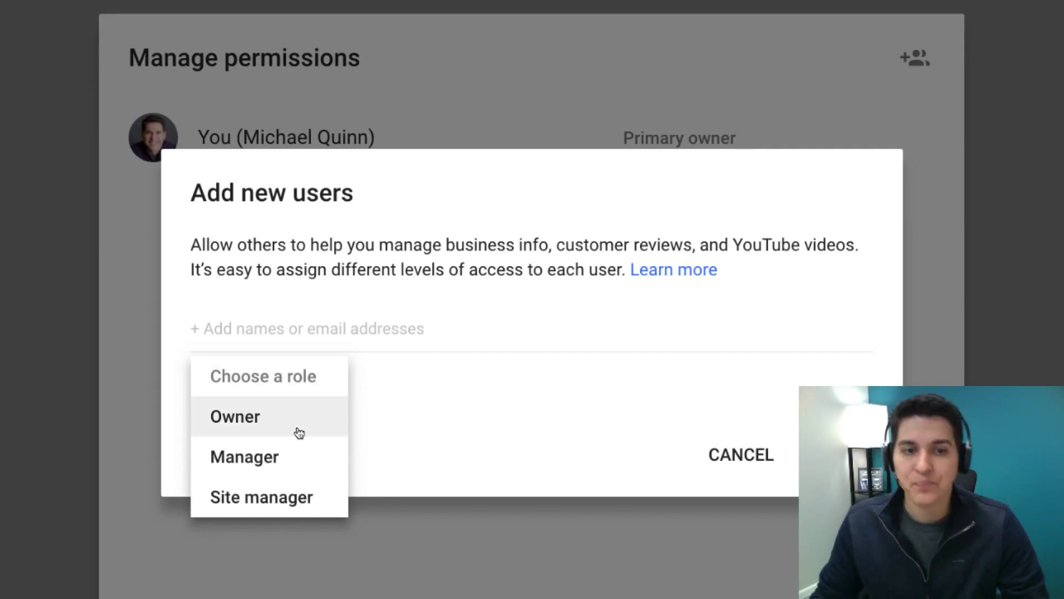